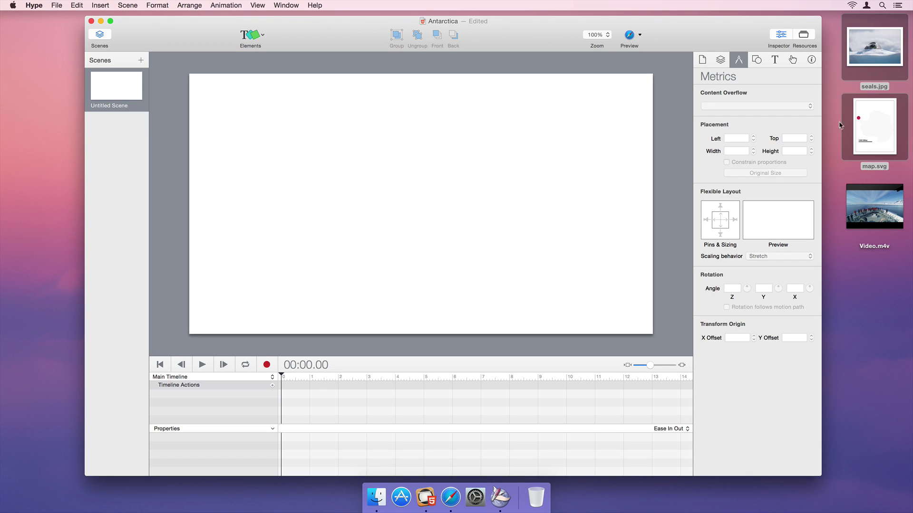
Add seals.jpg and map.svg to the scene and place the map, 170 px wide, at about 719 px left and 234 px top
left_click_drag(879, 134, 409, 210)
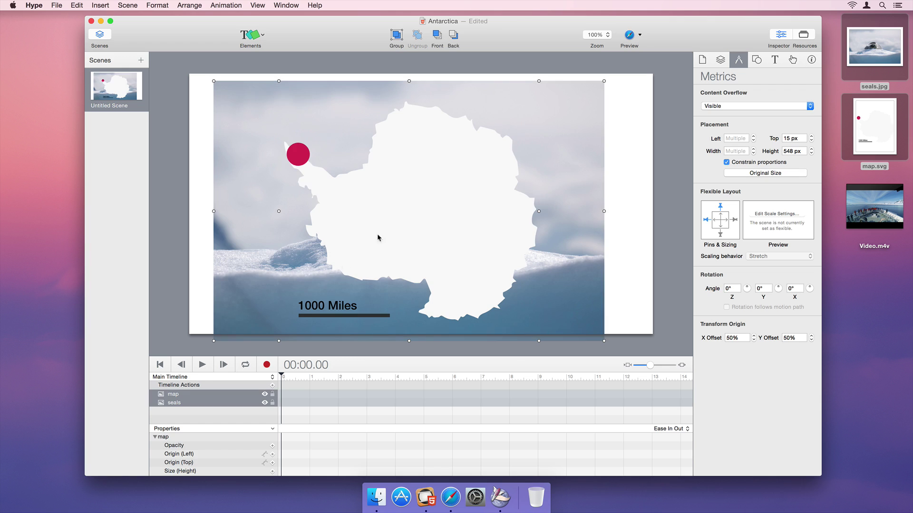
left_click(196, 395)
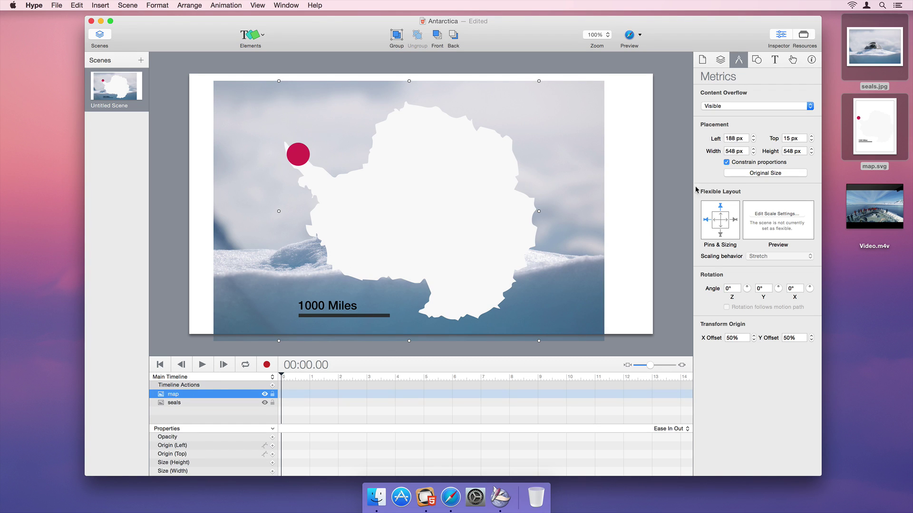
left_click(731, 151)
type("170")
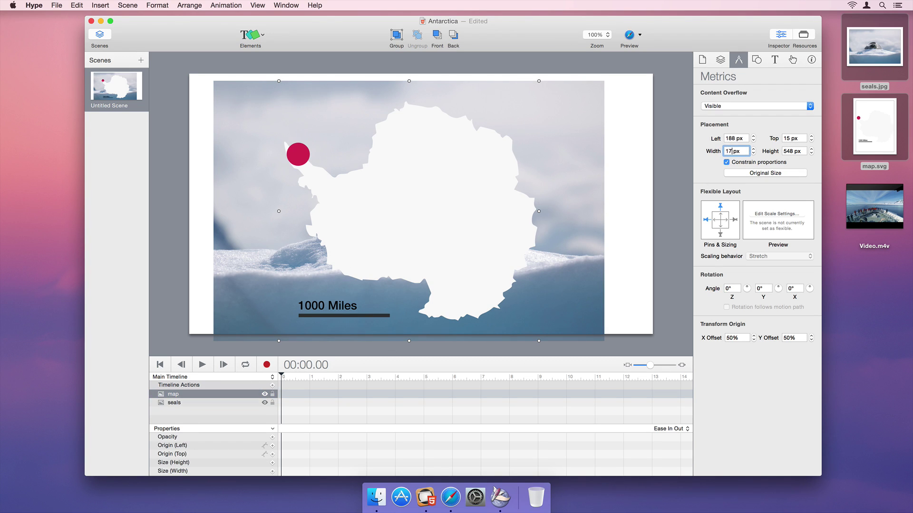
key("Return")
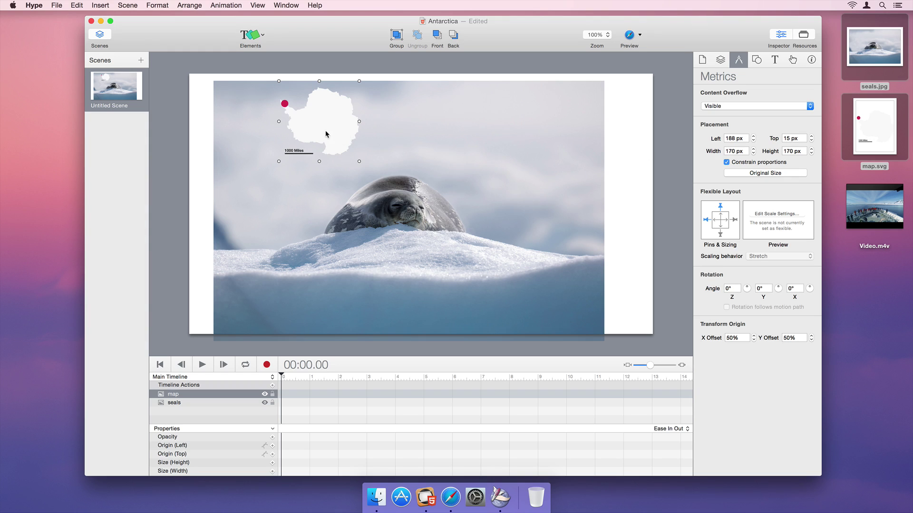
left_click_drag(326, 135, 577, 238)
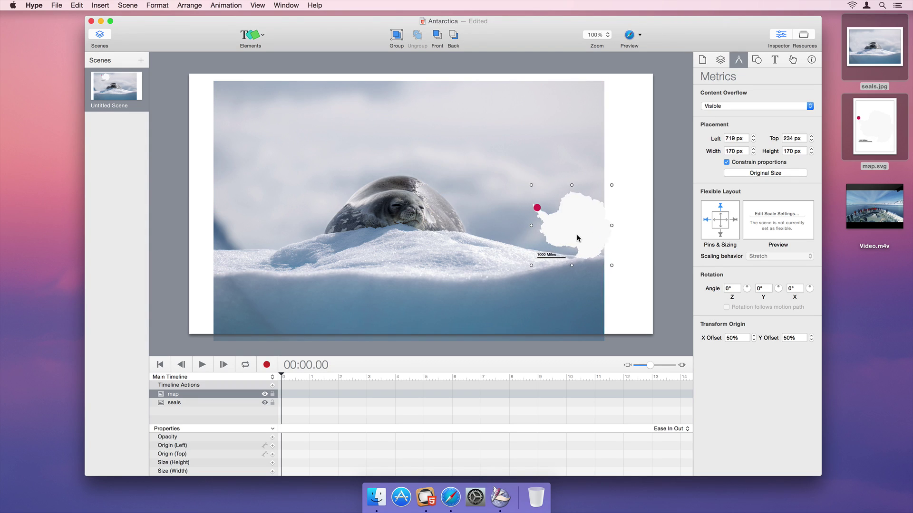
Scale the seals image to 1400 px wide and reposition it to about -379 px left and -199 px top
left_click(405, 161)
double_click(726, 150)
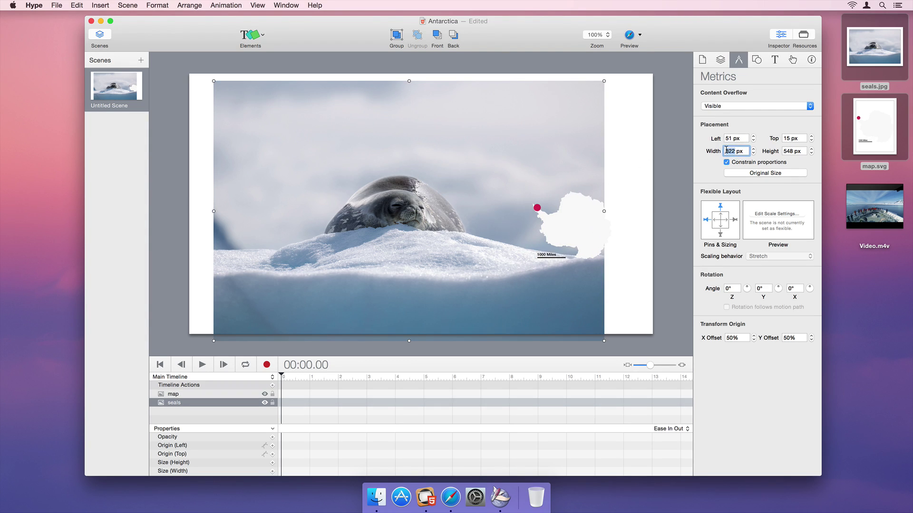
type("1400")
key("Return")
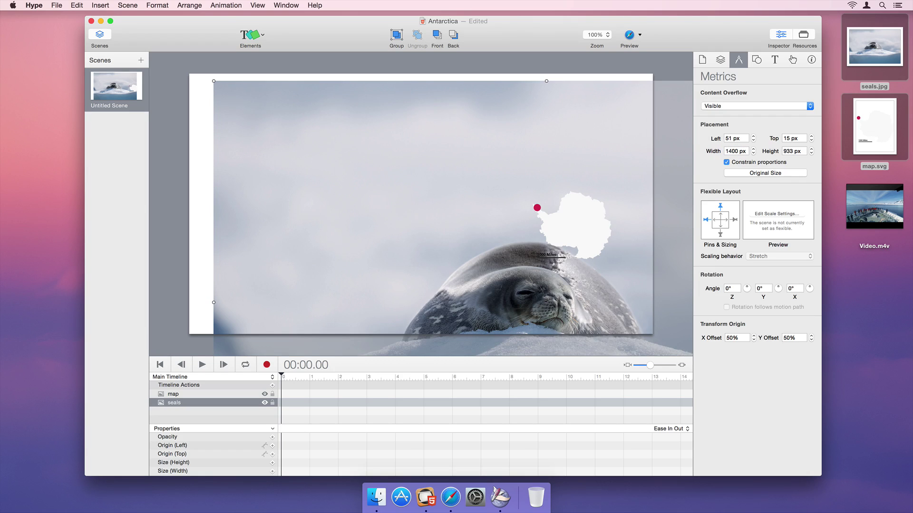
left_click_drag(444, 246, 237, 148)
Add a text box of about 226 × 228 px above the map and paste the copied Weddell seals paragraph into it
left_click(251, 34)
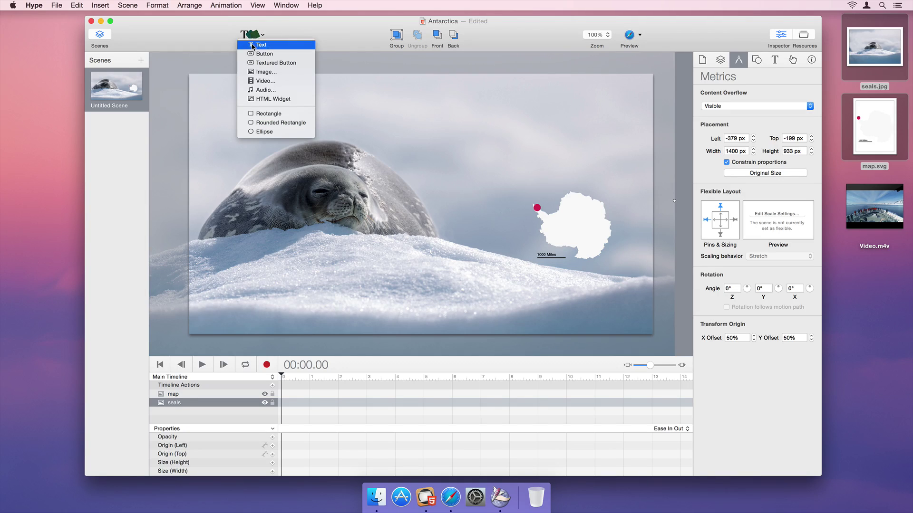
left_click(254, 44)
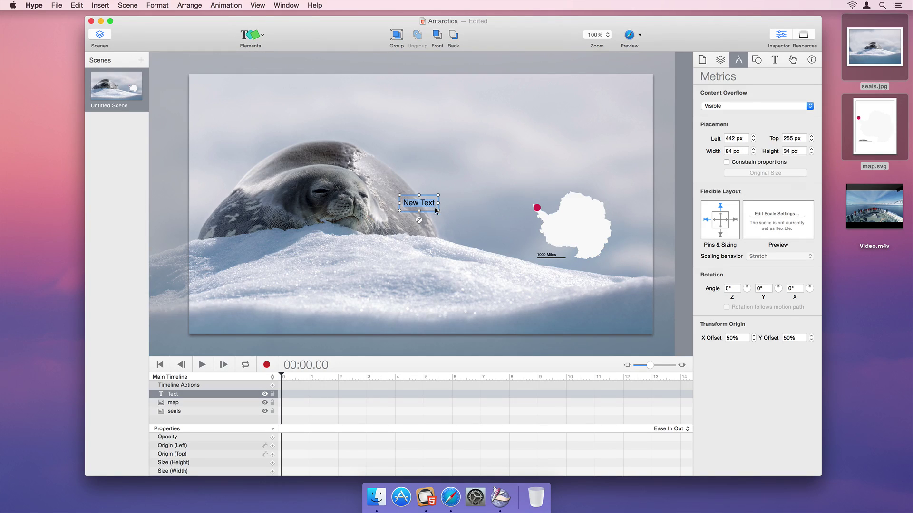
left_click_drag(435, 209, 591, 177)
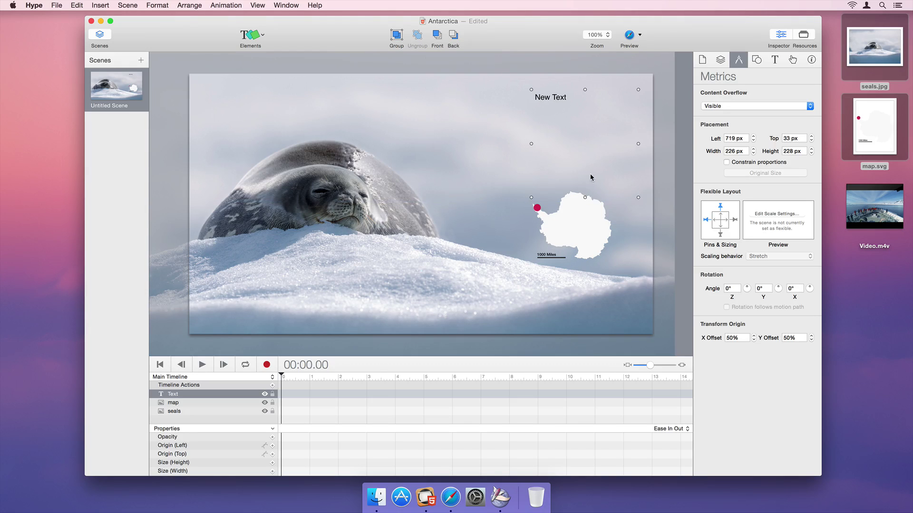
double_click(552, 99)
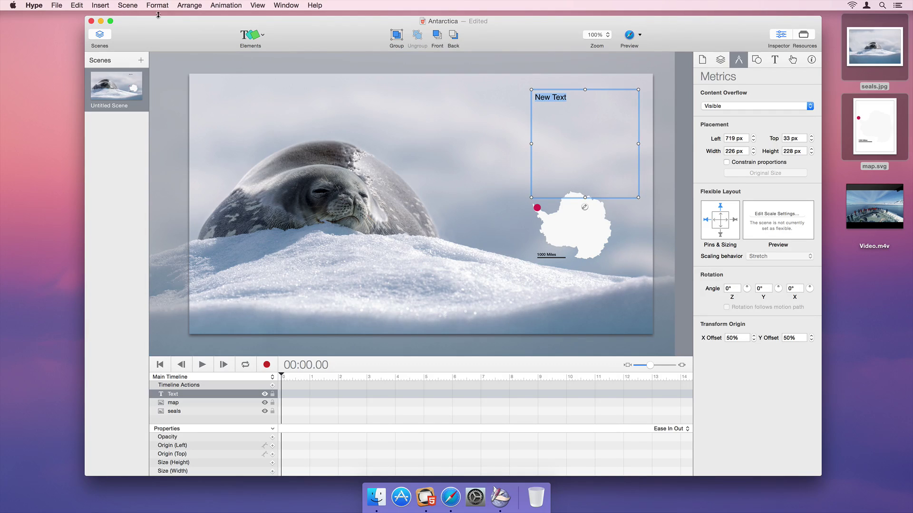
left_click(78, 7)
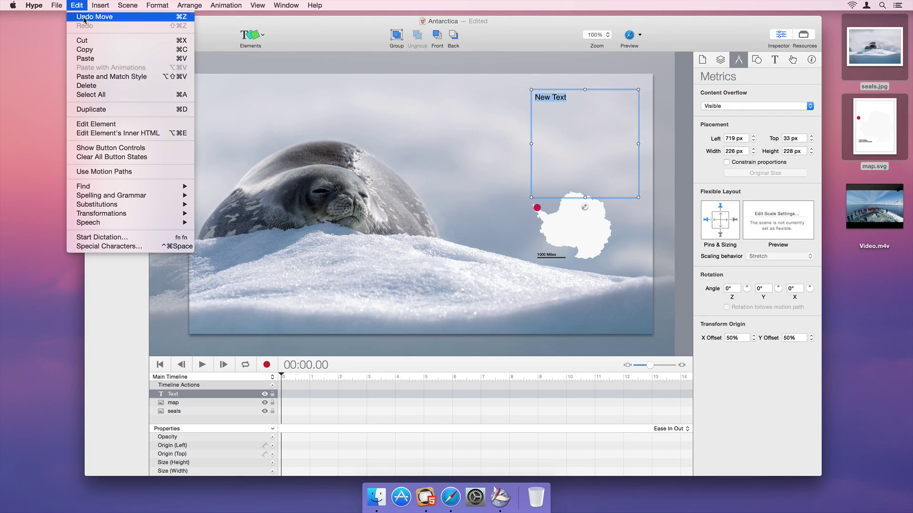
left_click(88, 59)
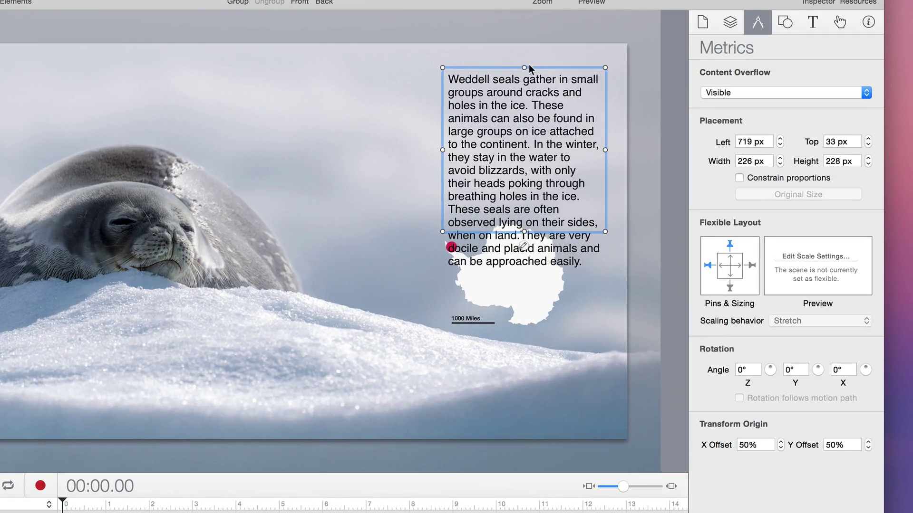
Make the words "Weddell seals" at the start of the paragraph bold
left_click_drag(581, 96, 549, 97)
left_click_drag(470, 79, 447, 79)
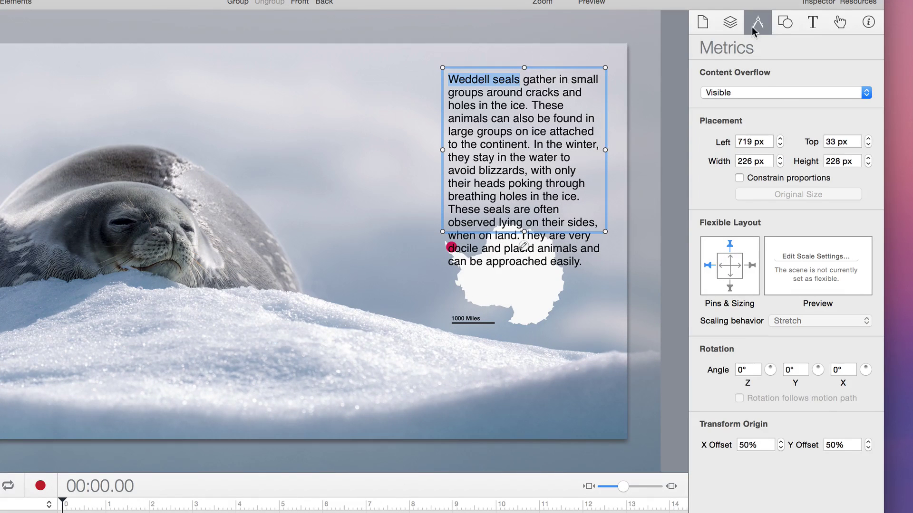
left_click(816, 23)
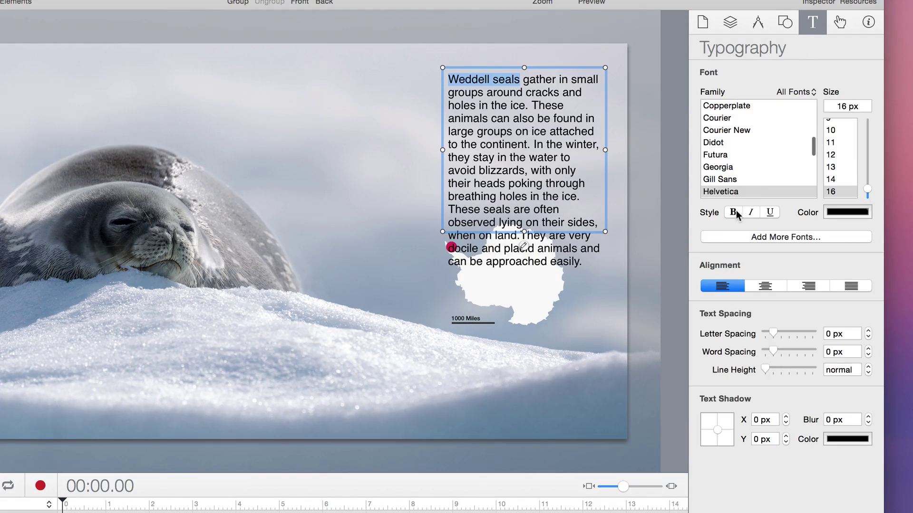
left_click(733, 212)
left_click(480, 93)
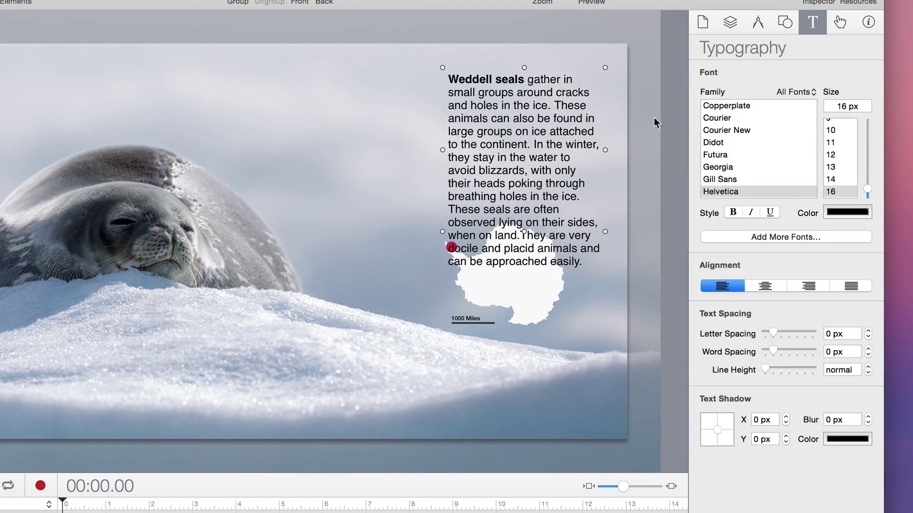
Set the whole paragraph to 11 px with a line height of 18, and narrow its text box slightly
left_click(832, 142)
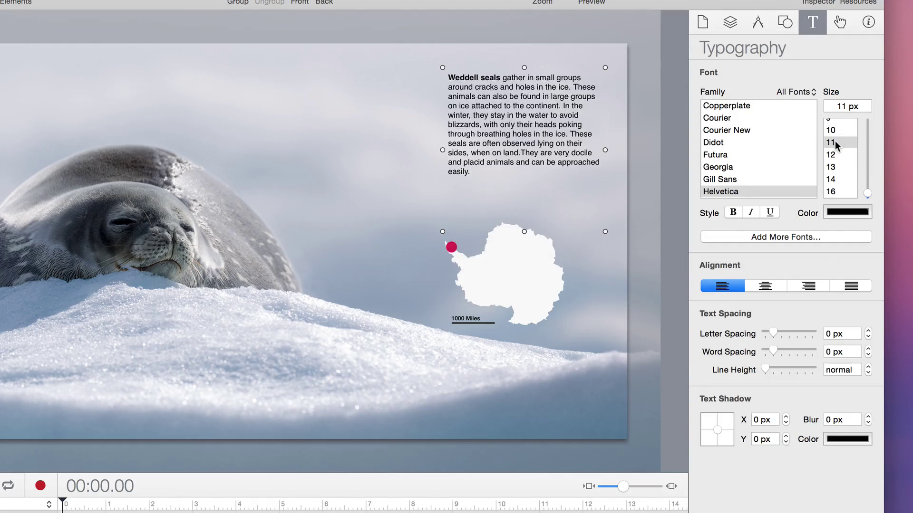
left_click(832, 369)
type("18")
key("Return")
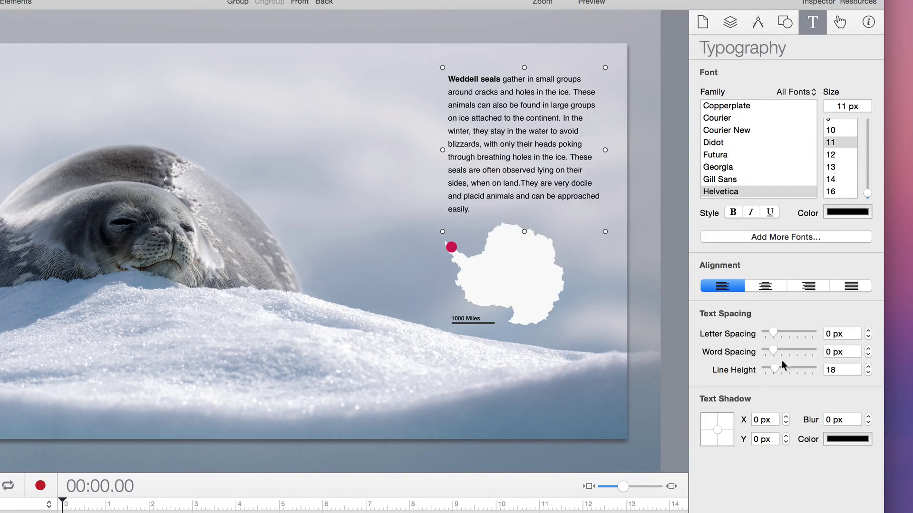
left_click_drag(600, 148, 597, 147)
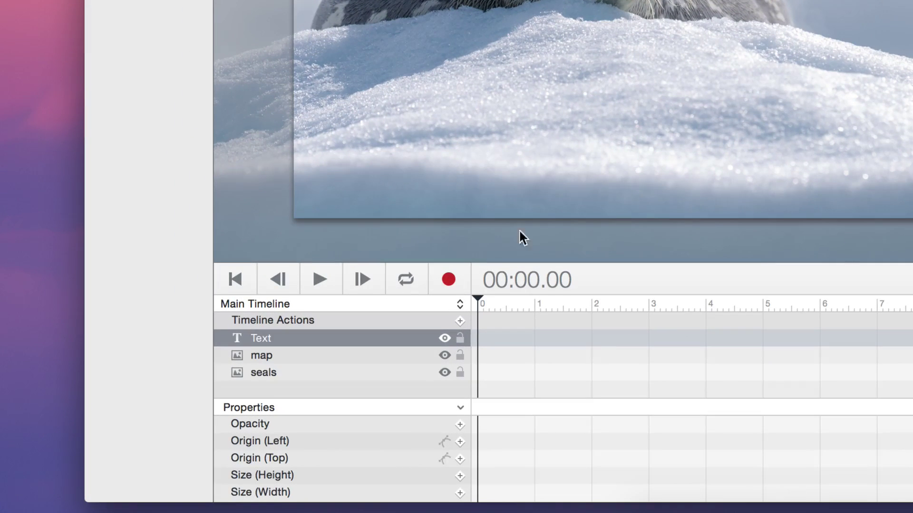
Record starting keyframes for the seals image at 0 s, placing it at 0 px left and -171 px top with 0% opacity
left_click(518, 229)
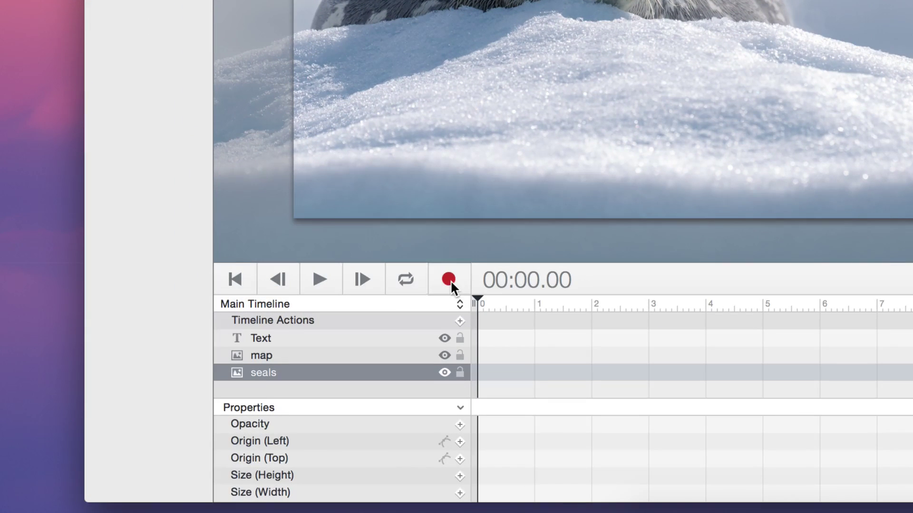
left_click(449, 280)
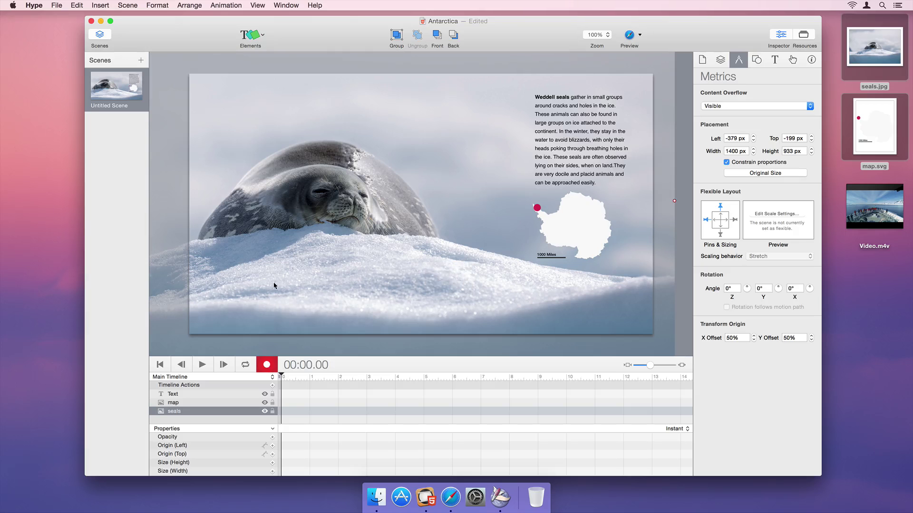
left_click_drag(274, 285, 454, 273)
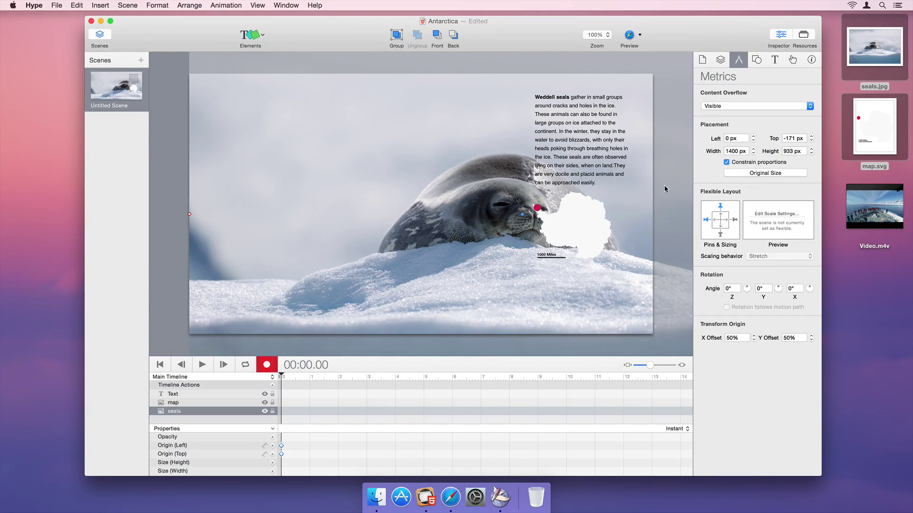
left_click(756, 59)
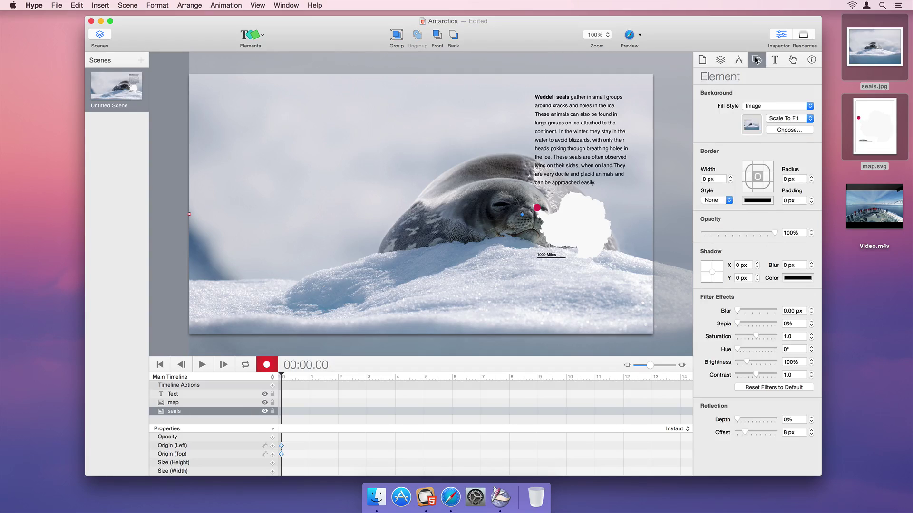
left_click_drag(719, 234, 701, 234)
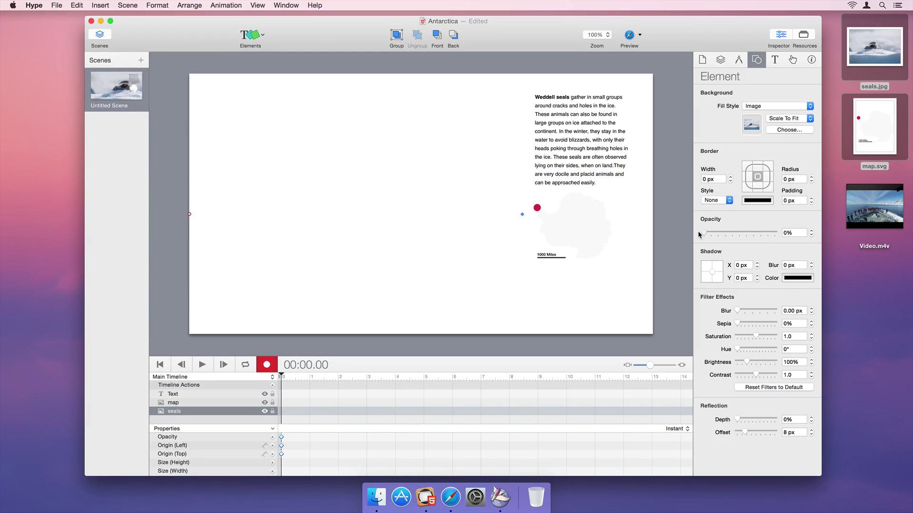
Record a fade-in for the map from 0% opacity at 0 s to 100% at 3 s
left_click(594, 232)
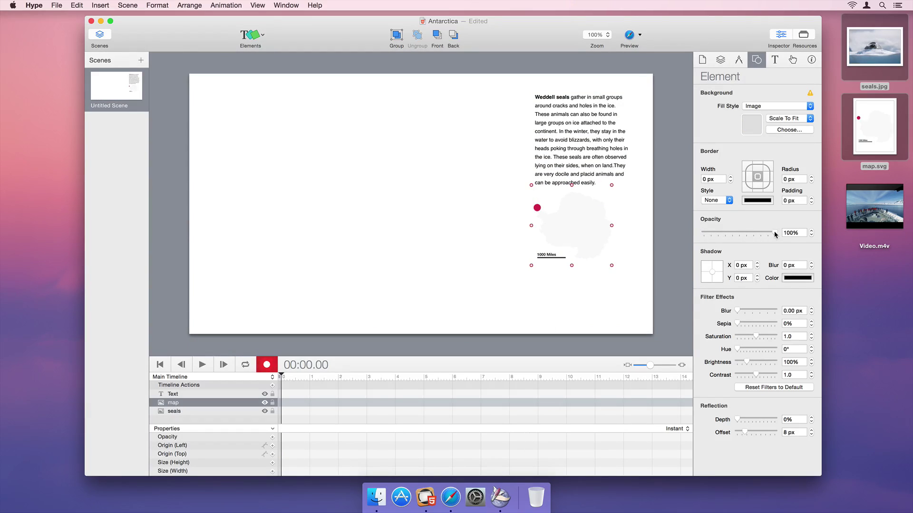
mouse_move(774, 234)
left_mouse_down()
mouse_move(702, 234)
mouse_move(782, 233)
left_mouse_up()
left_click(367, 379)
Record the seals image sliding back to the left at 3 s with 100% opacity, and play the animation
left_click(238, 412)
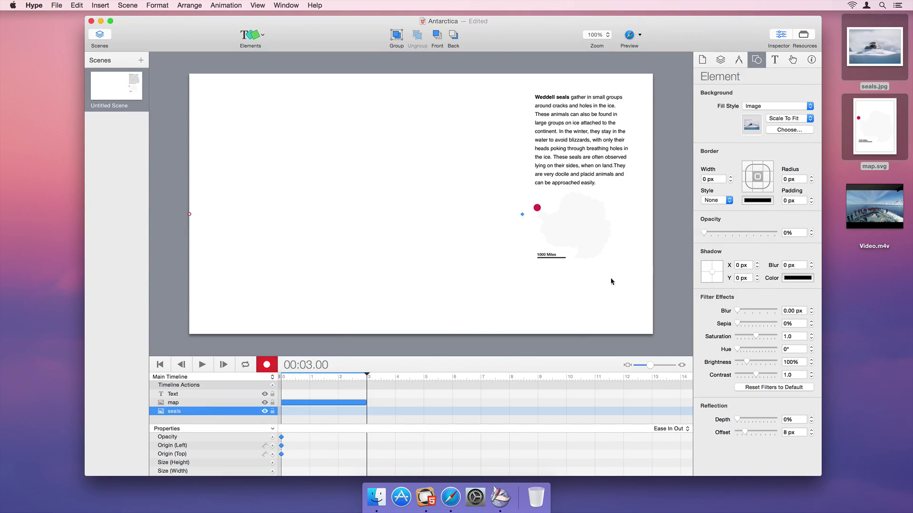
left_click_drag(611, 281, 413, 275)
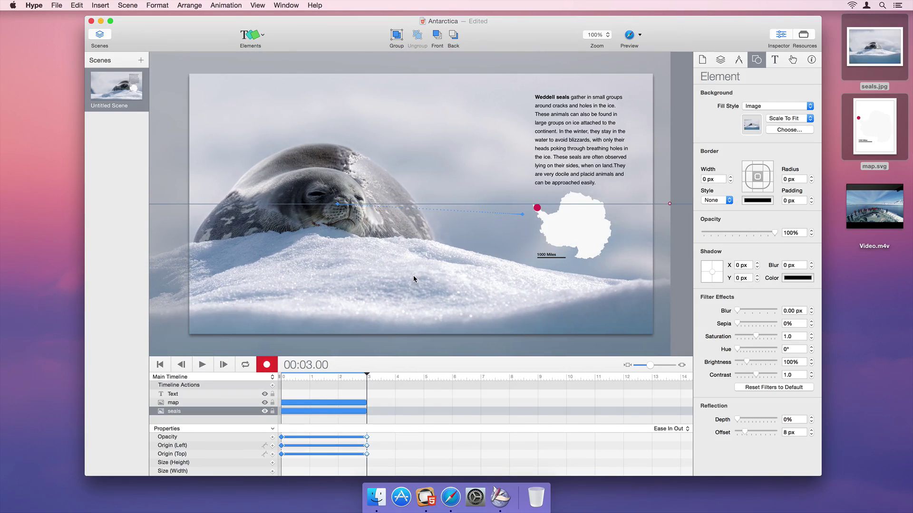
left_click(201, 366)
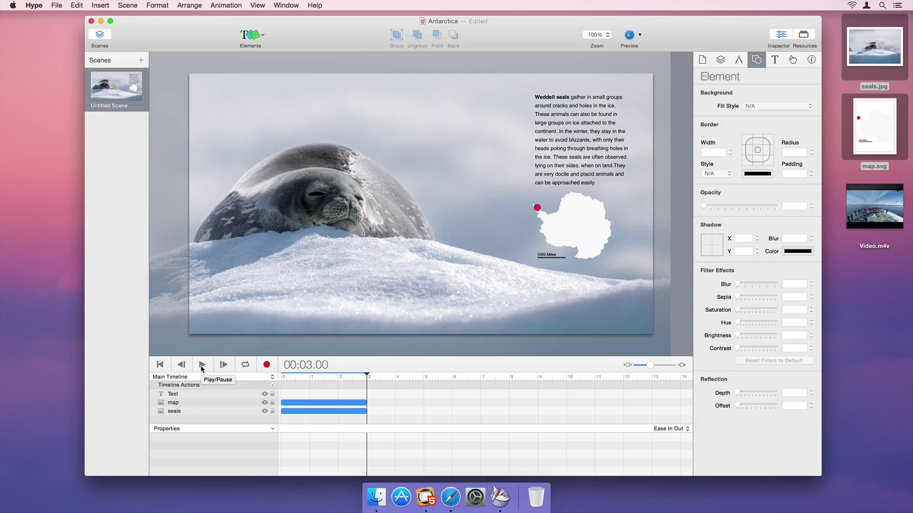
Delay the start of the map's opacity animation to 1 s
left_click(234, 401)
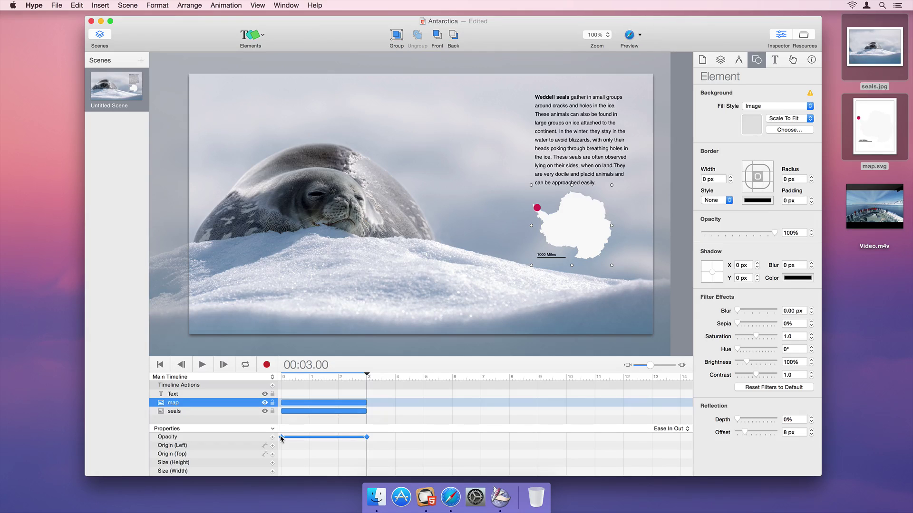
left_click_drag(281, 437, 310, 436)
Set the timing function of the seals image's animation to Ease Out and play the timeline
left_click(310, 411)
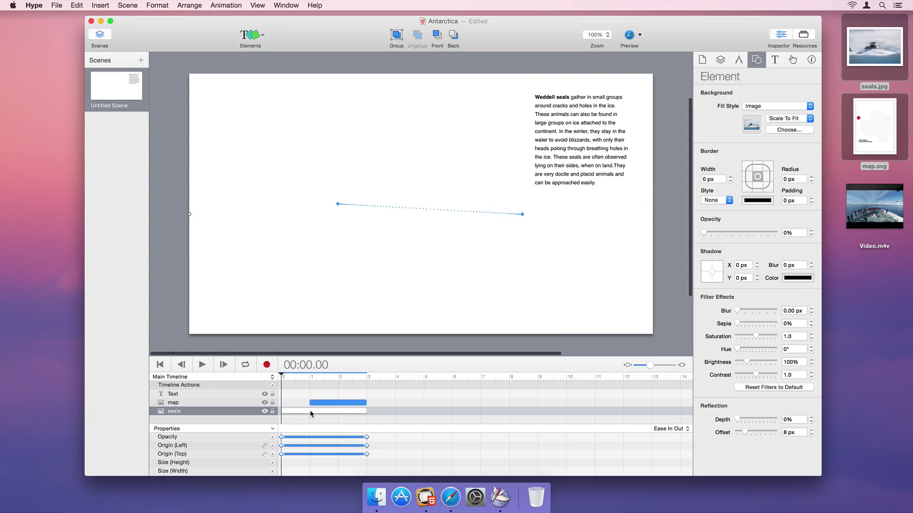
left_click(668, 429)
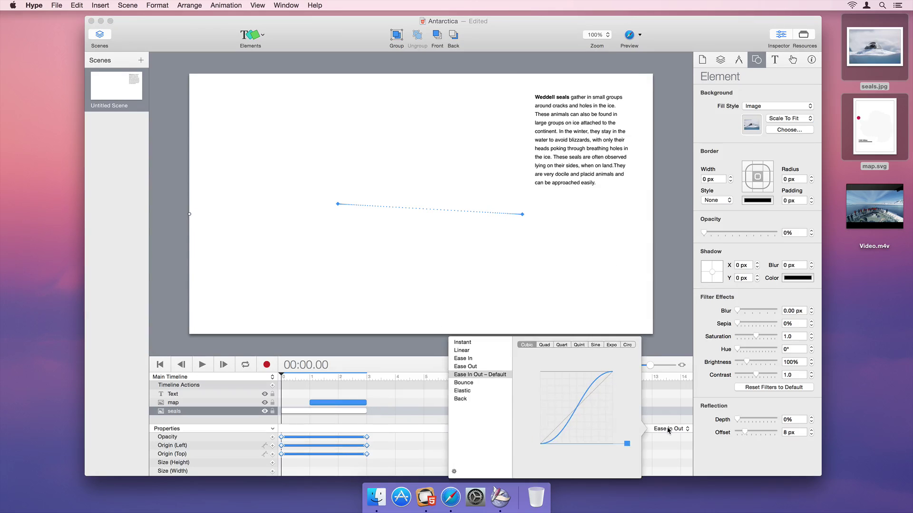
left_click(480, 367)
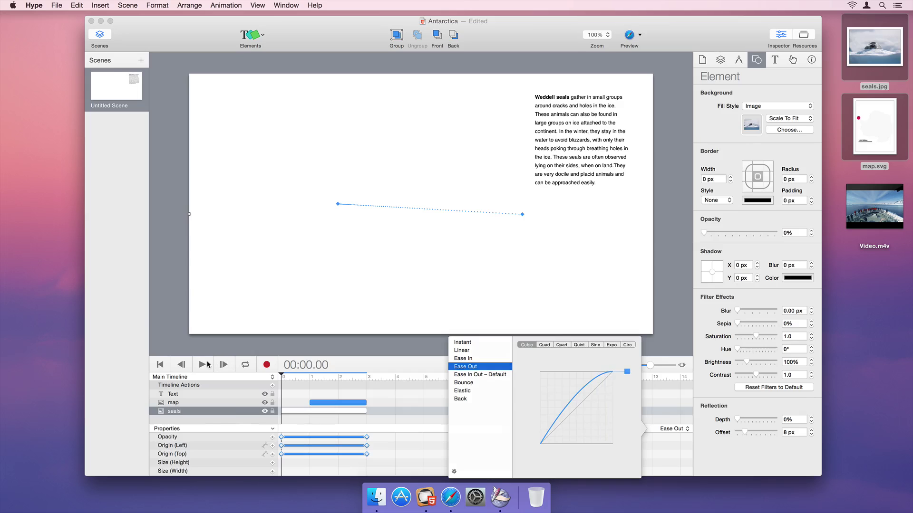
left_click(203, 365)
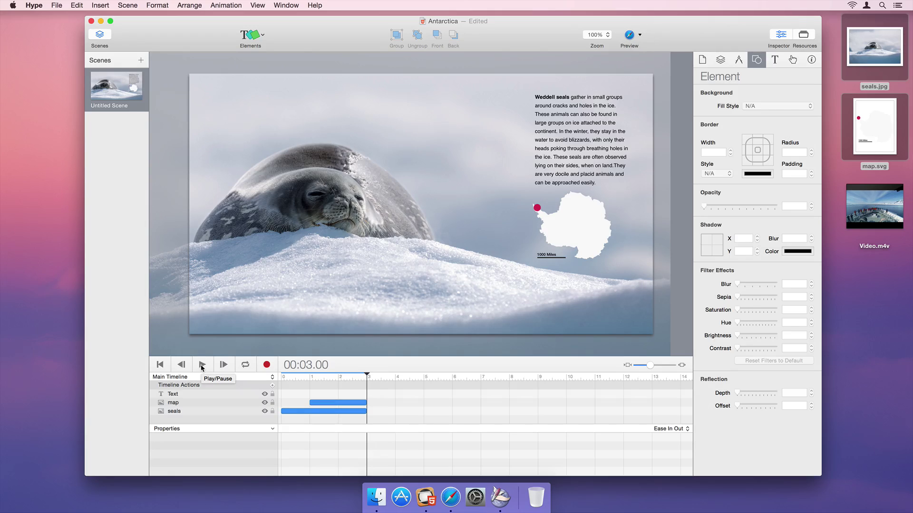
Add a second scene and place Video.m4v in it so it fills the scene
left_click(140, 60)
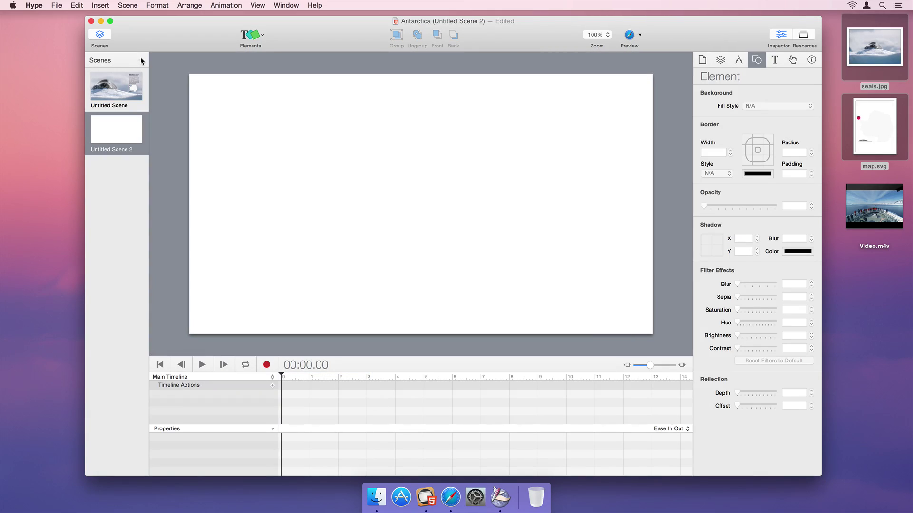
left_click_drag(874, 207, 407, 190)
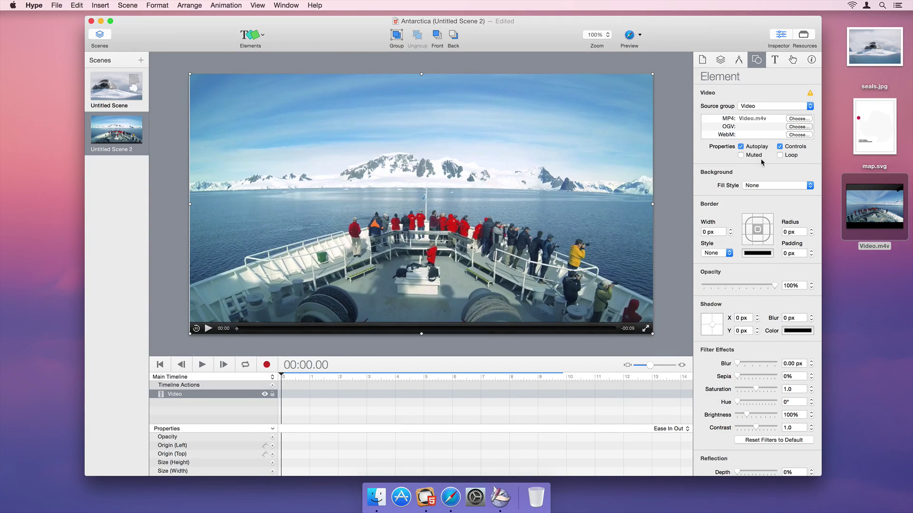
Turn off the video's playback controls and add a text element reading "Antarctica" to the second scene
left_click(779, 147)
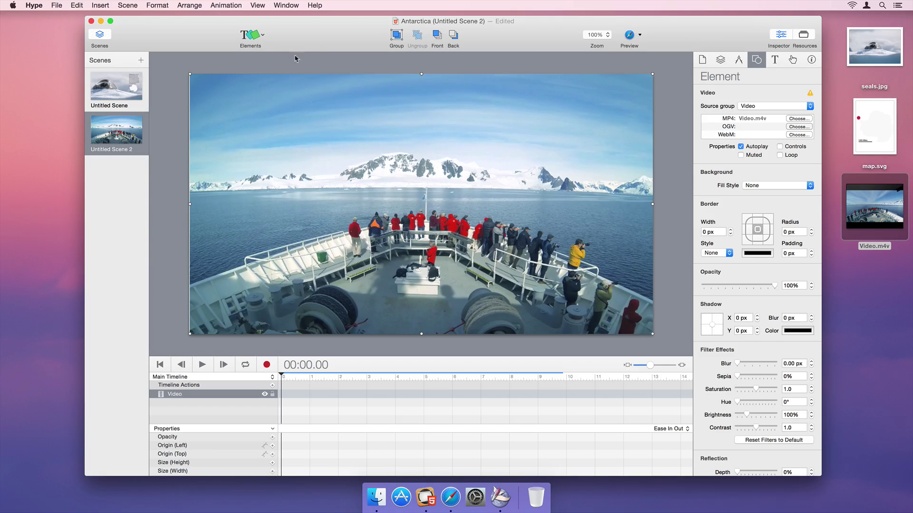
left_click(253, 37)
left_click(261, 45)
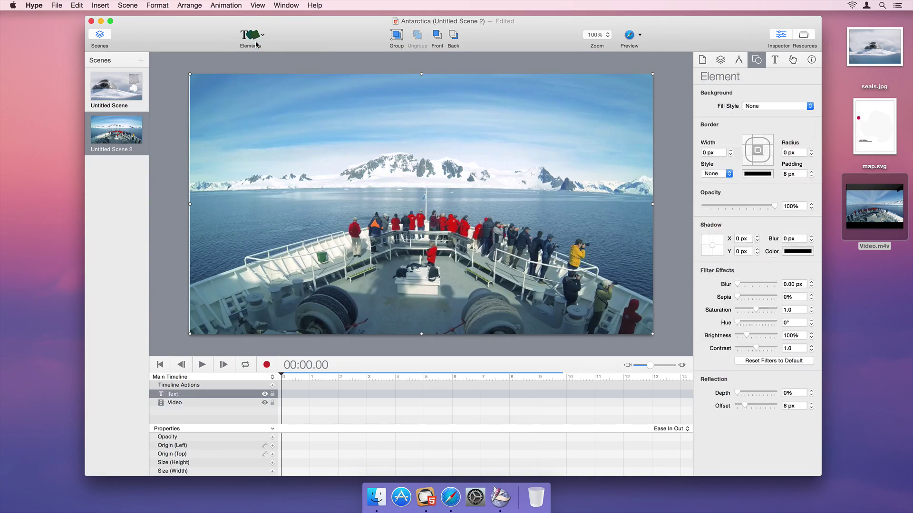
type("Antarctica")
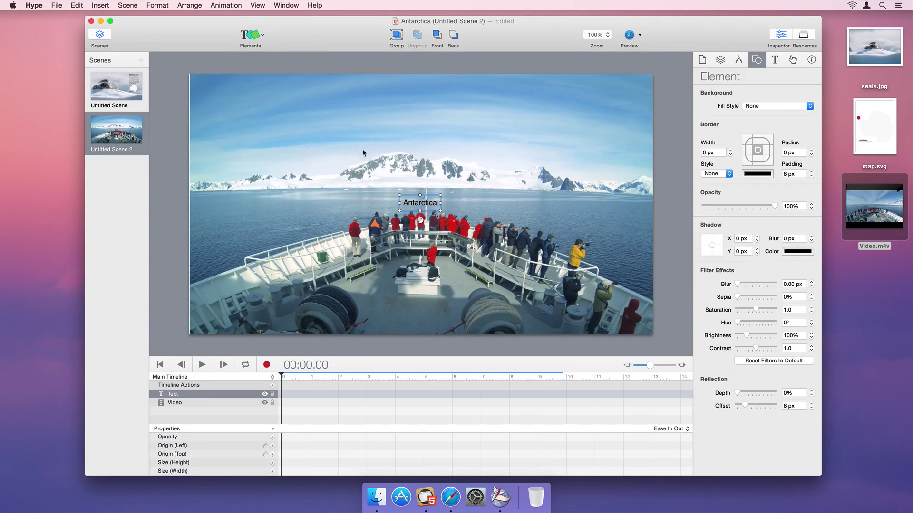
left_click(377, 183)
left_click(408, 206)
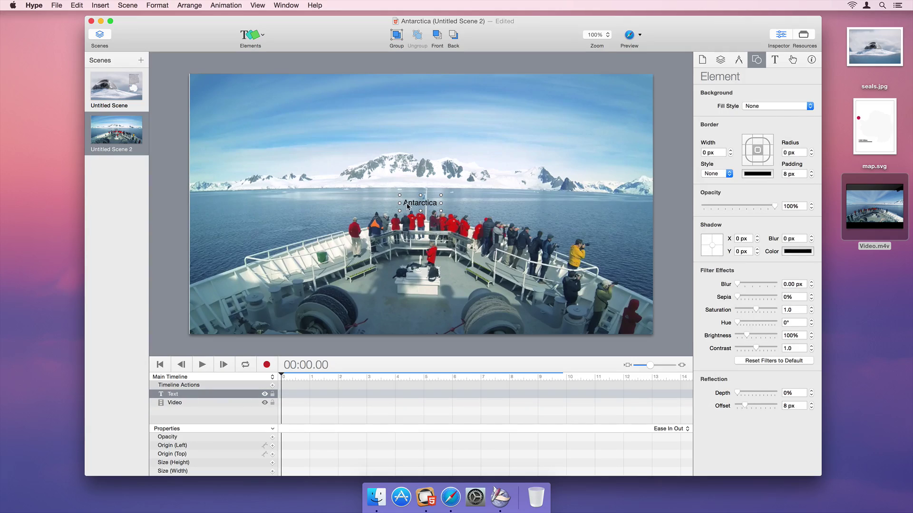
Set the Antarctica text to a font size of 200 px and colour it white (#FFFFFF)
left_click(775, 59)
left_click(797, 116)
type("200")
key("Return")
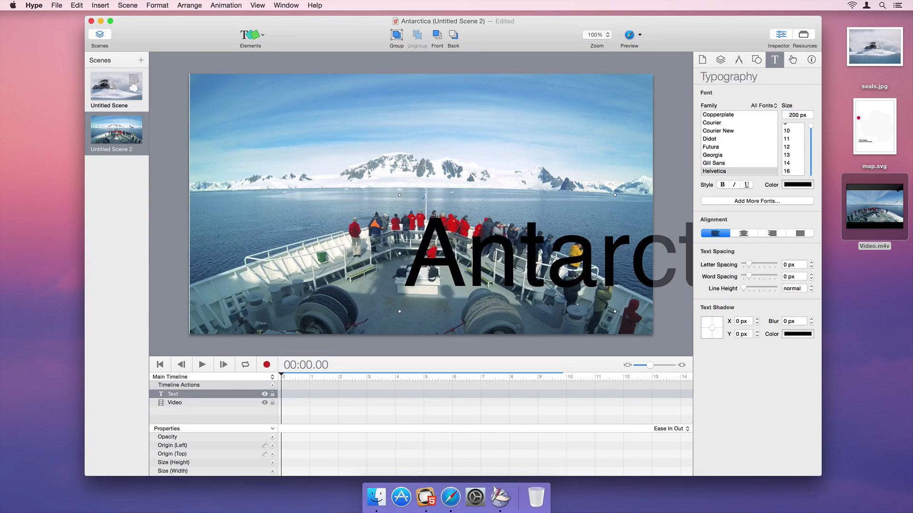
left_click(797, 185)
left_click(744, 326)
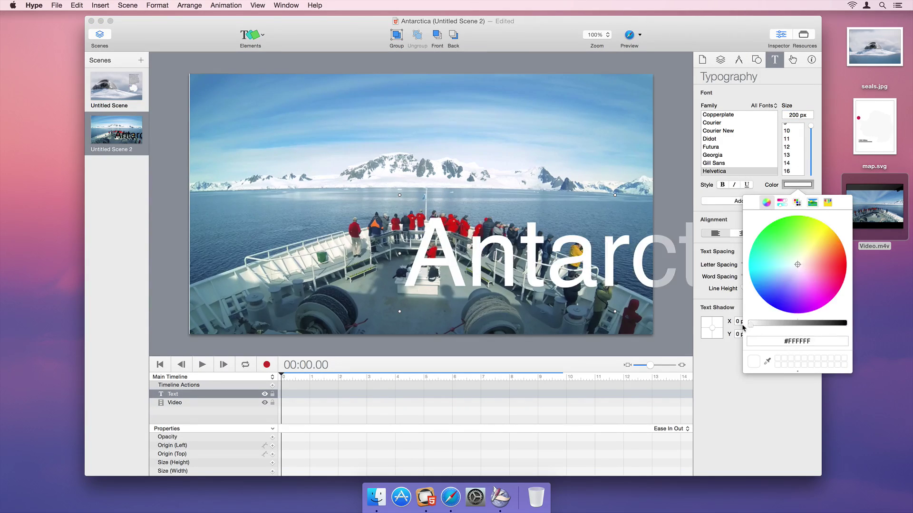
Centre the Antarctica text over the sky and mountains and shorten its box to the base of the letters
left_click_drag(618, 278, 425, 177)
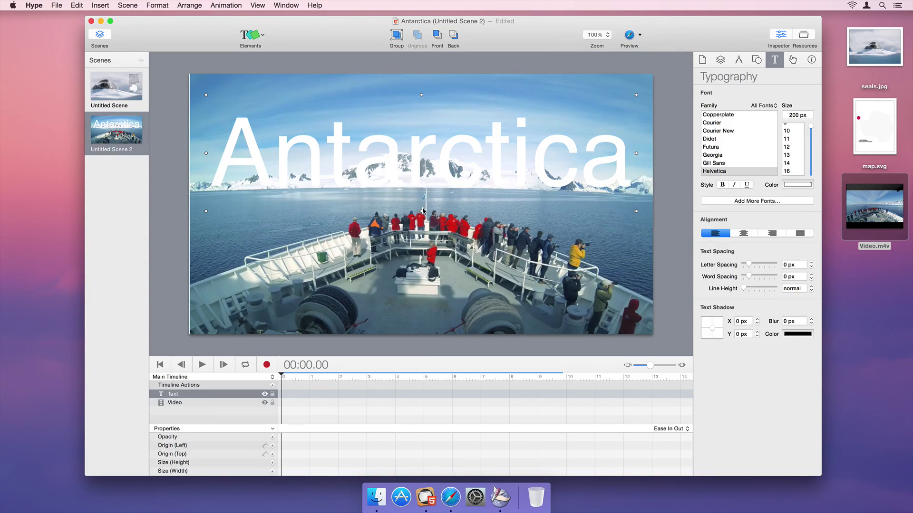
left_click_drag(423, 211, 422, 187)
Give the Antarctica text a reflection with 49% depth and 0 px offset, and set its opacity to 70%
left_click(756, 59)
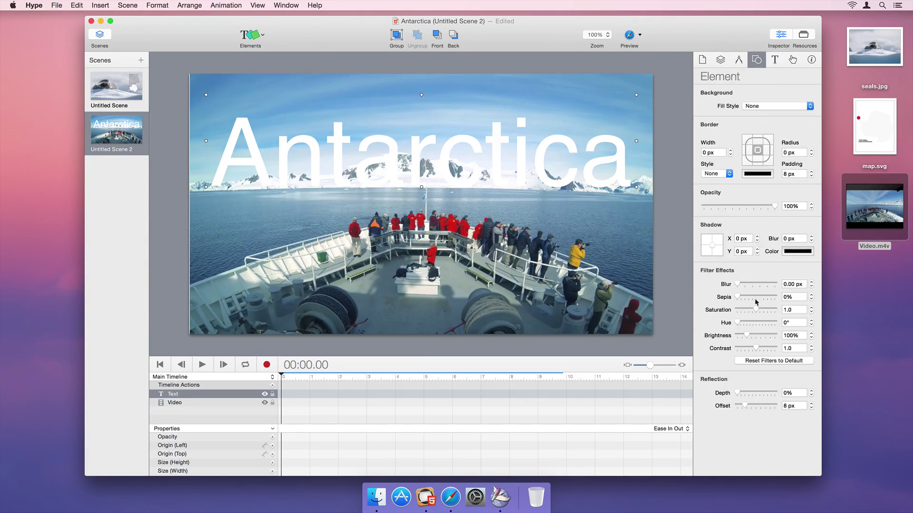
mouse_move(737, 393)
left_mouse_down()
mouse_move(755, 394)
mouse_move(728, 407)
left_mouse_up()
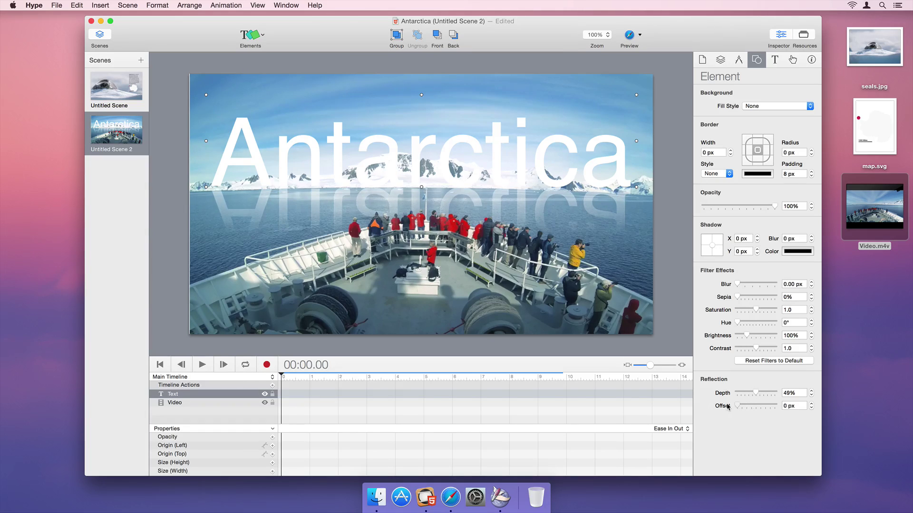
left_click(751, 206)
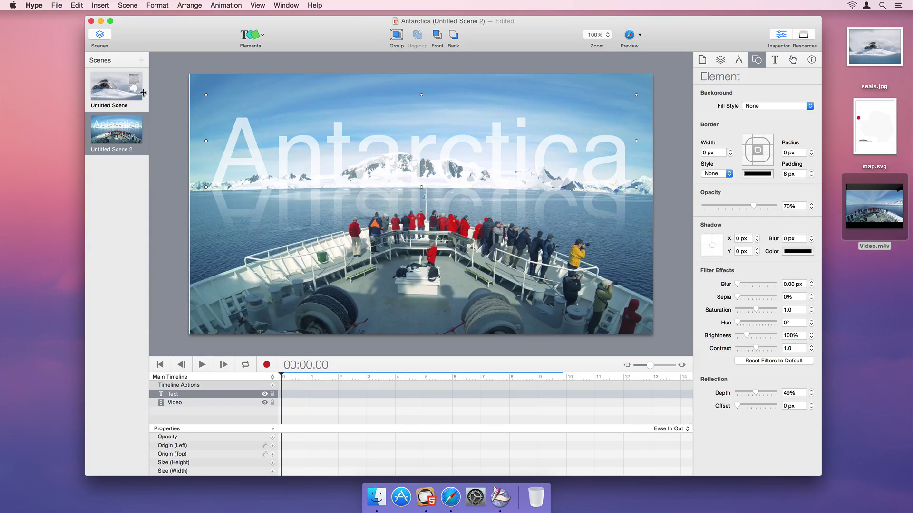
Add a button labelled "Next" to the first scene, the one with the seals photo
left_click(122, 91)
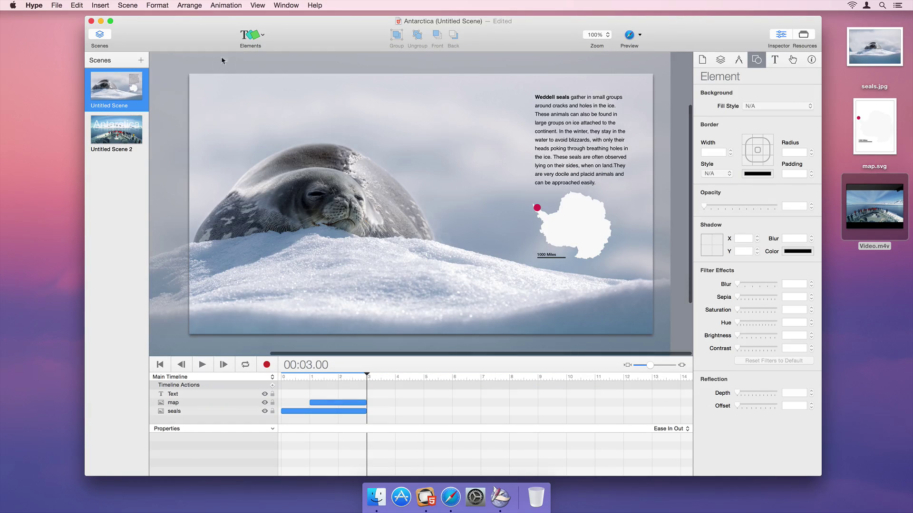
left_click(255, 36)
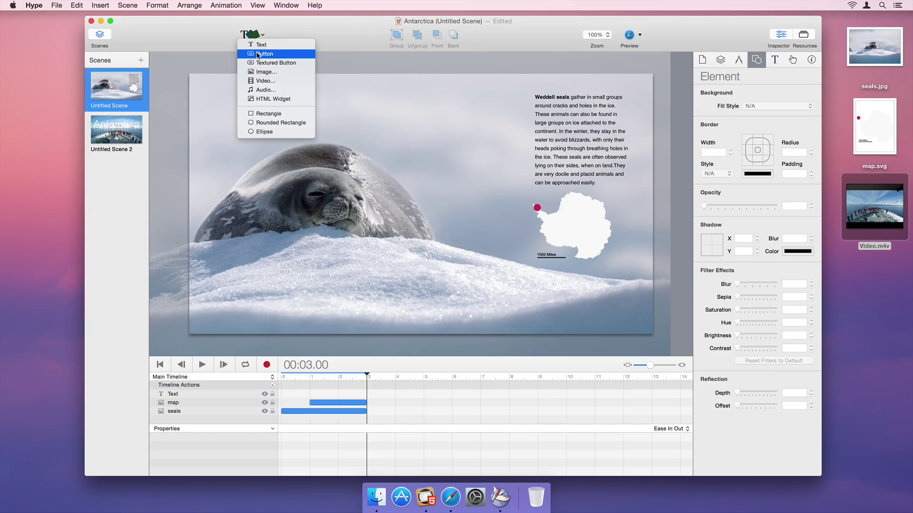
left_click(256, 54)
type("Next")
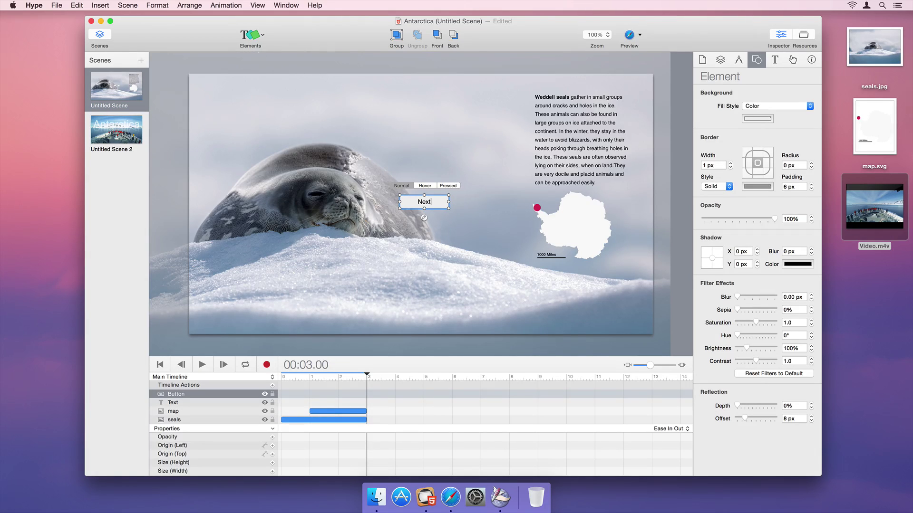
Make the Next button's label bold in its Pressed state and return the button to its Normal state
left_click(450, 187)
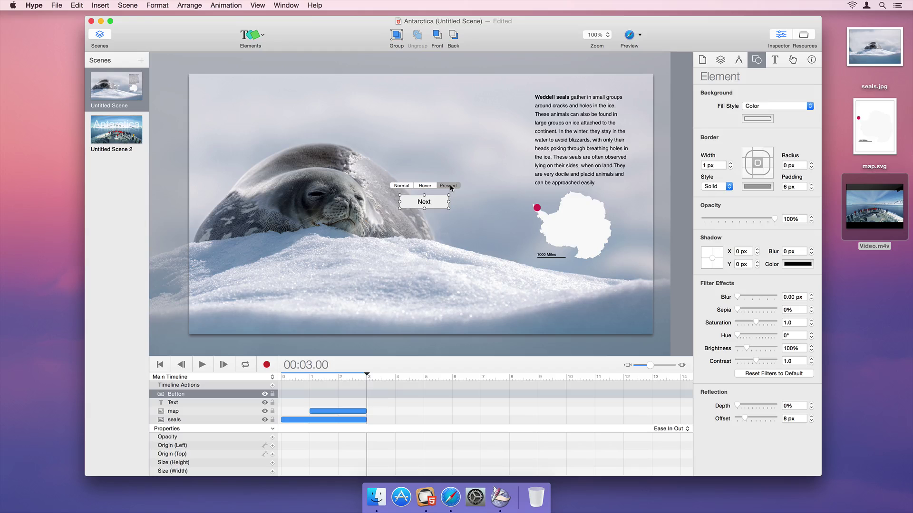
left_click(775, 61)
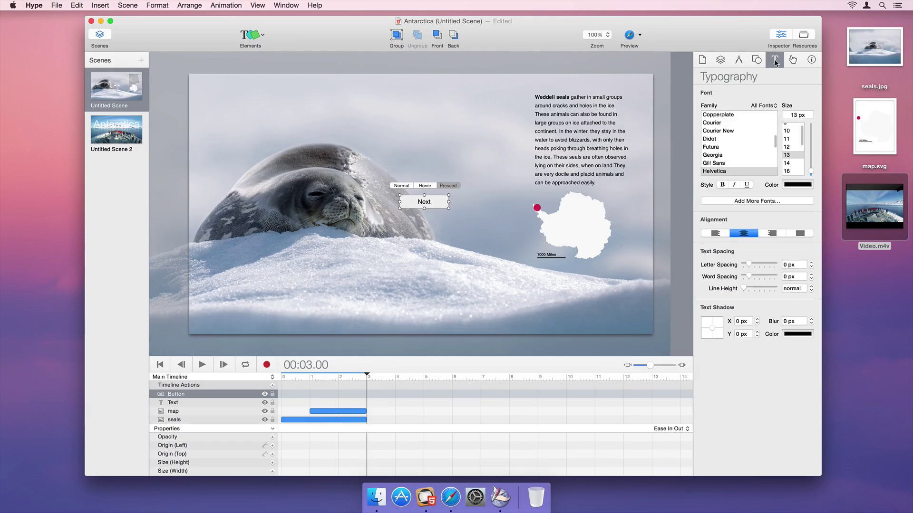
left_click(722, 185)
left_click(395, 215)
Move the Next button to the lower-right corner of the seals scene and preview it in the browser
left_click_drag(410, 202, 613, 310)
key("super+Return")
left_click(785, 67)
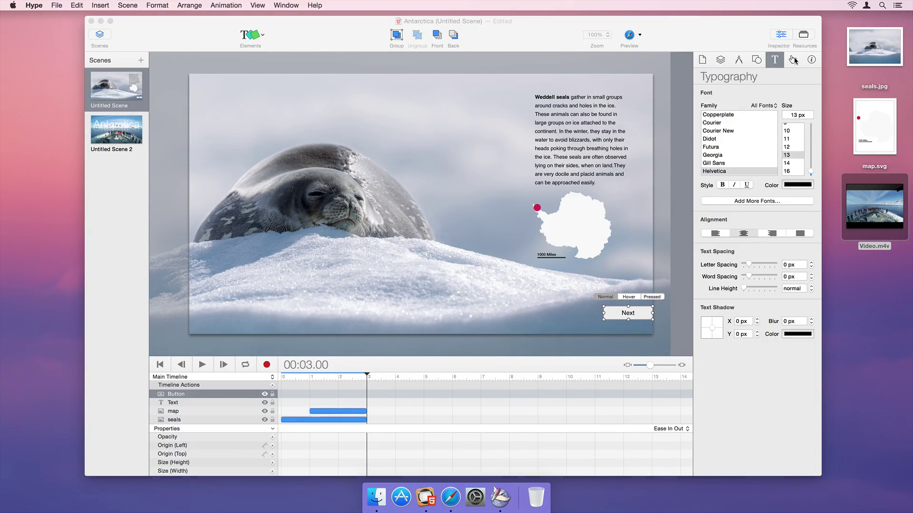
Give the Next button a mouse-click action that jumps to the next scene with a 1.1 s Swap transition
left_click(791, 60)
left_click(810, 133)
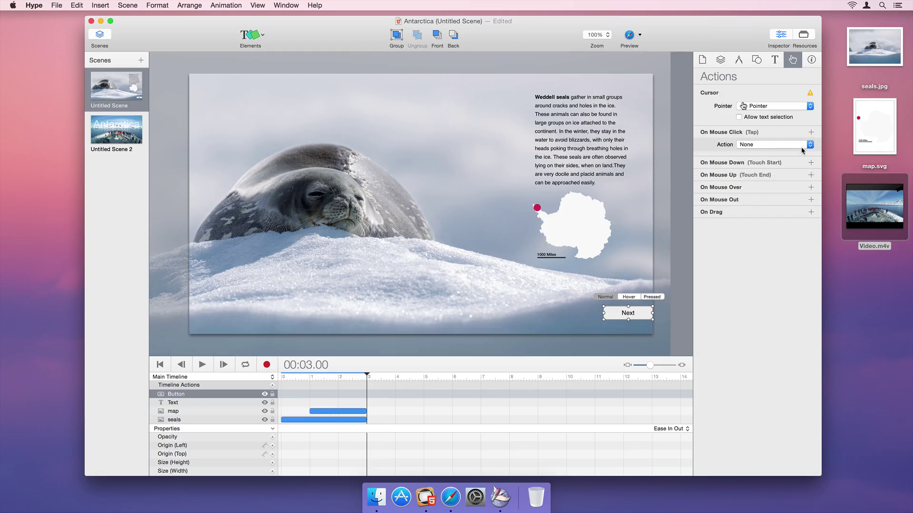
left_click(801, 145)
left_click(801, 147)
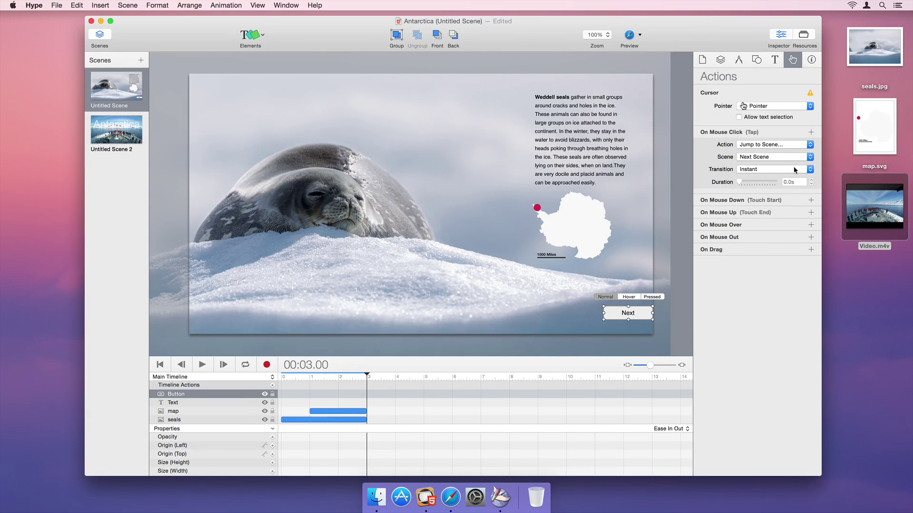
left_click(793, 170)
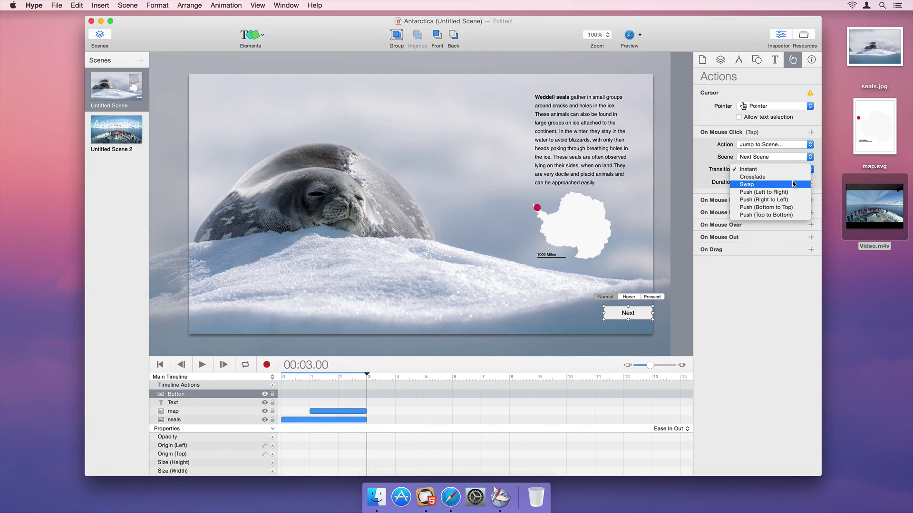
left_click(793, 184)
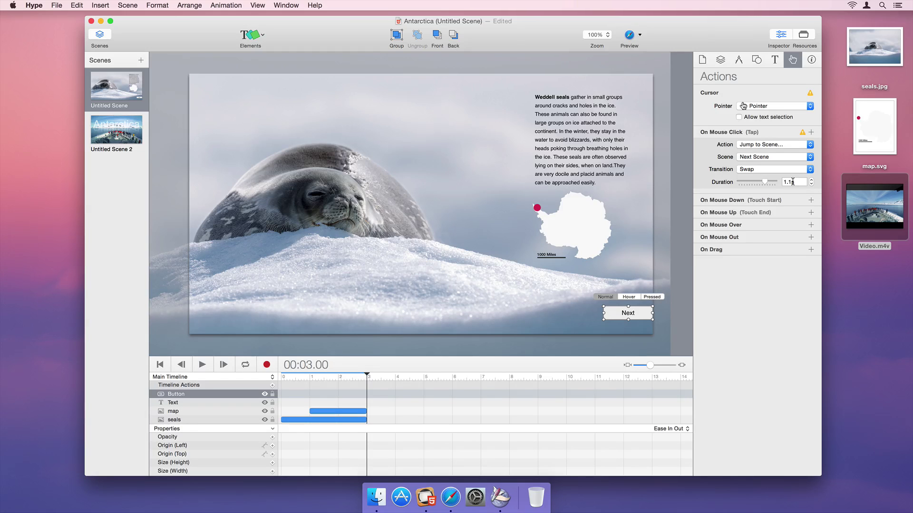
Preview the presentation in Safari, test the Next button's jump to the video scene, and return to Hype
left_click(629, 36)
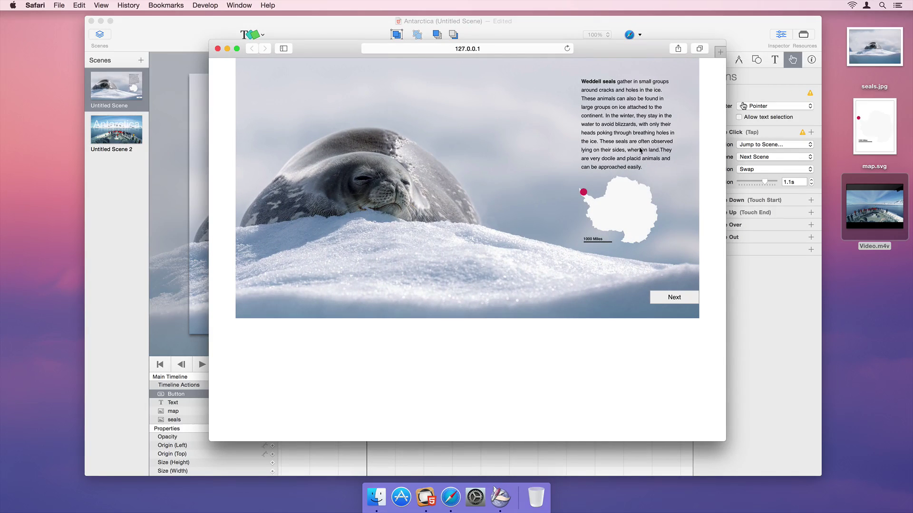
left_click(662, 298)
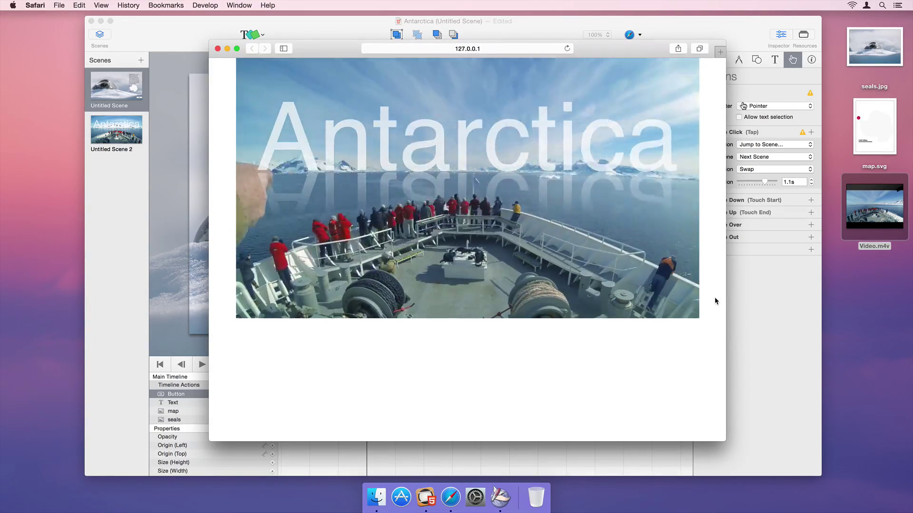
left_click(732, 296)
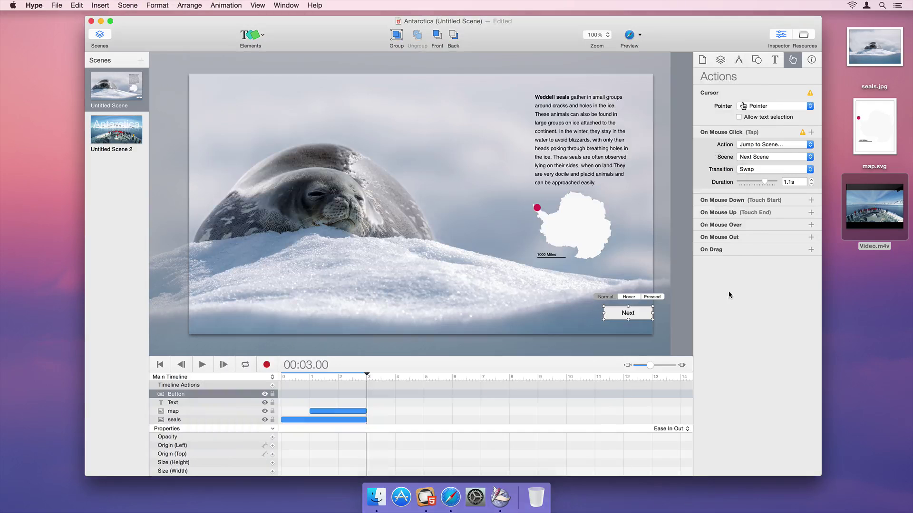
Export the document as HTML5 to a folder named Antarctica on the Desktop, accepting the compatibility warnings
left_click(56, 5)
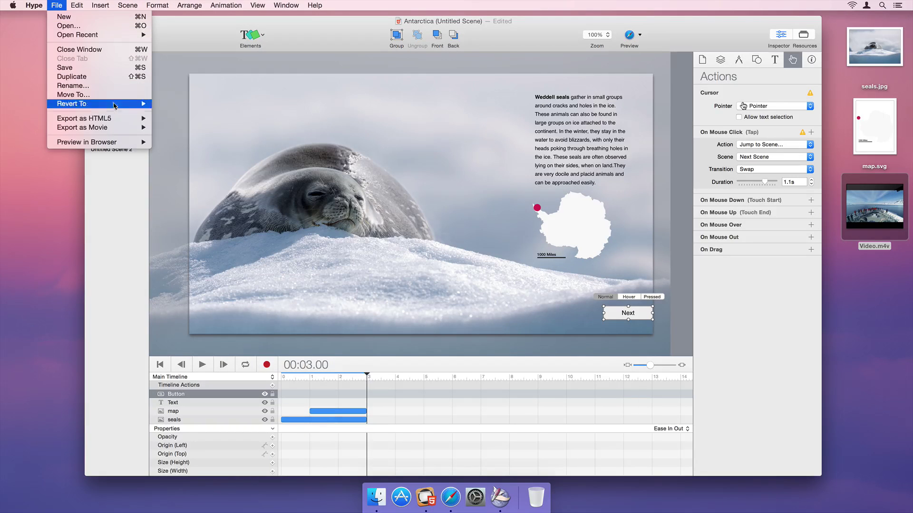
mouse_move(124, 118)
left_click(161, 119)
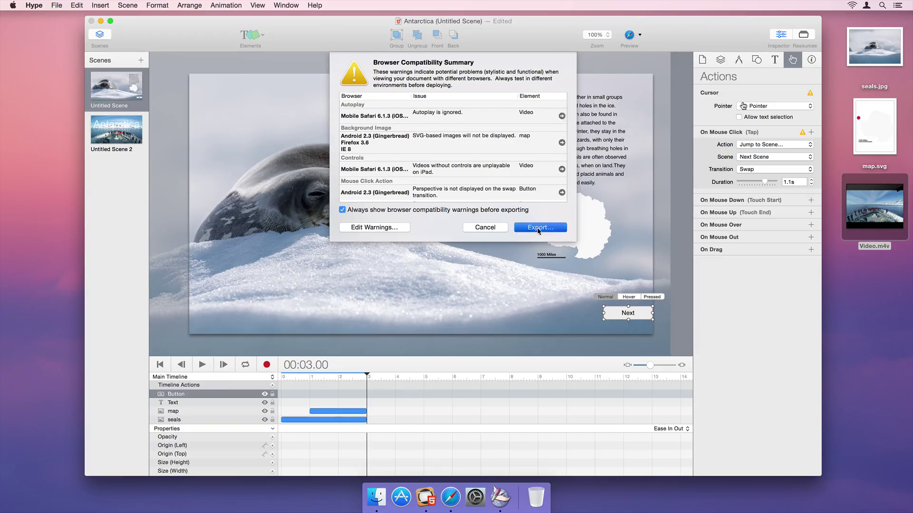
left_click(538, 228)
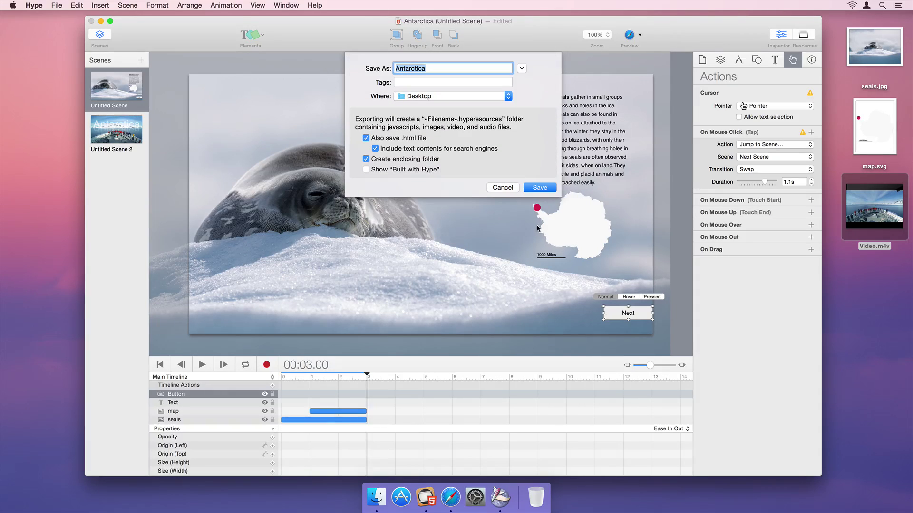
left_click(538, 190)
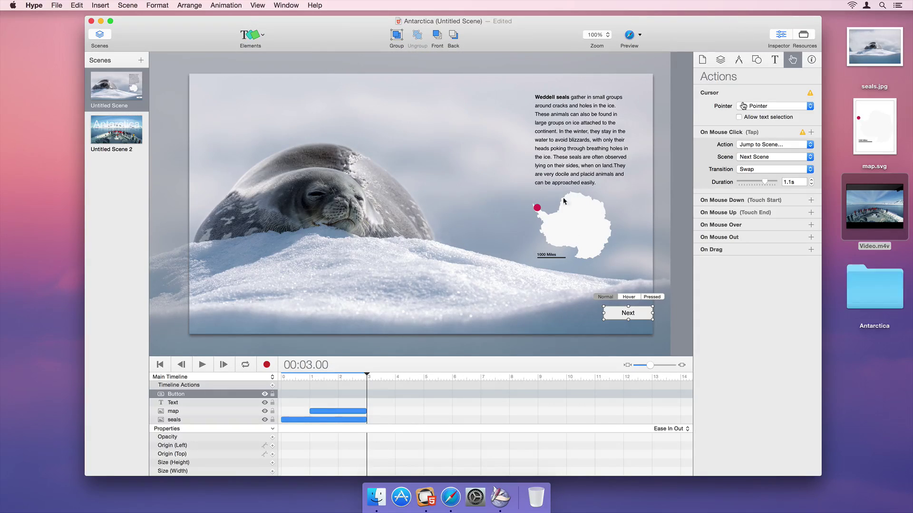
Open Antarctica.html from the exported folder in HyperEdit and highlight the antarctica_hype_container div code
double_click(872, 283)
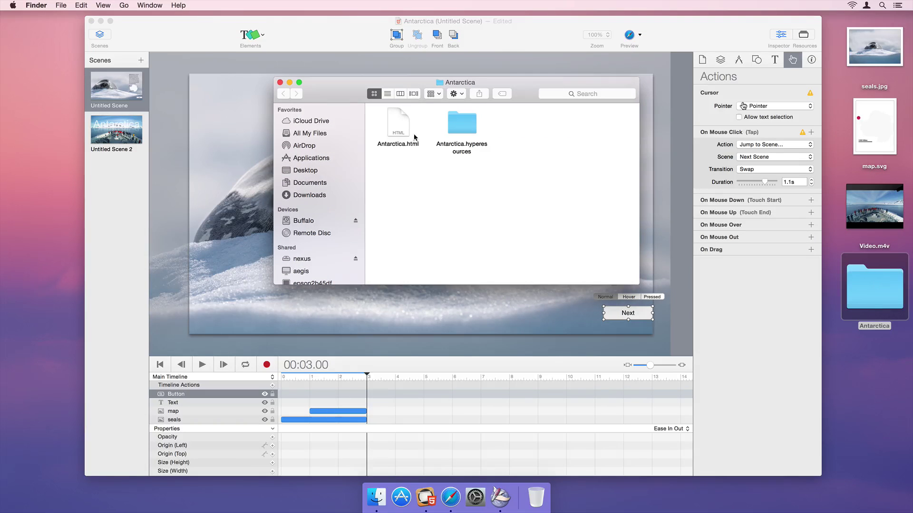
left_click(398, 123)
left_click_drag(483, 349, 499, 493)
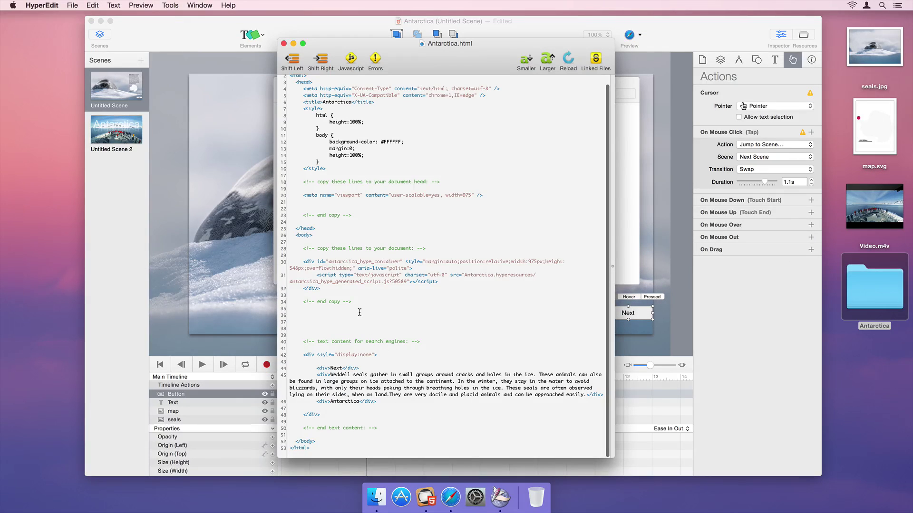
left_click_drag(326, 289, 303, 262)
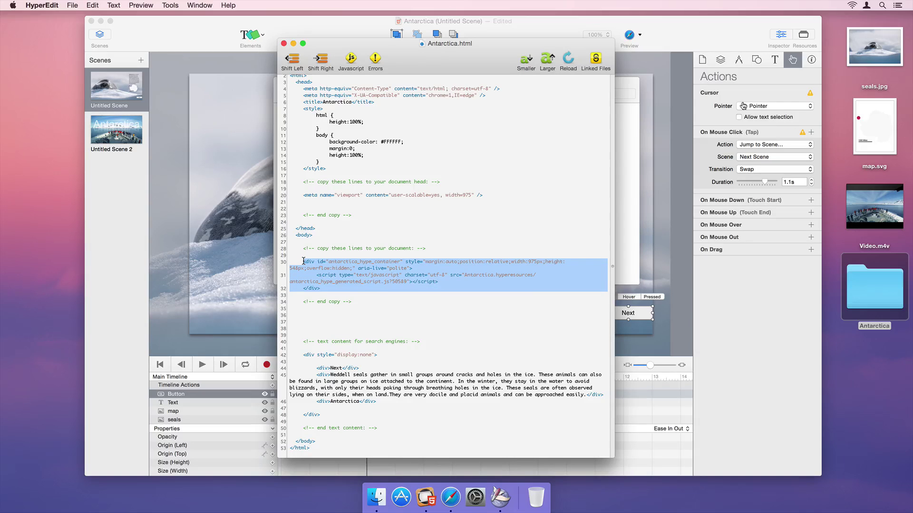
Examine the contents of the exported Antarctica.hyperesources folder in Finder and switch back to Hype
key("super+Tab")
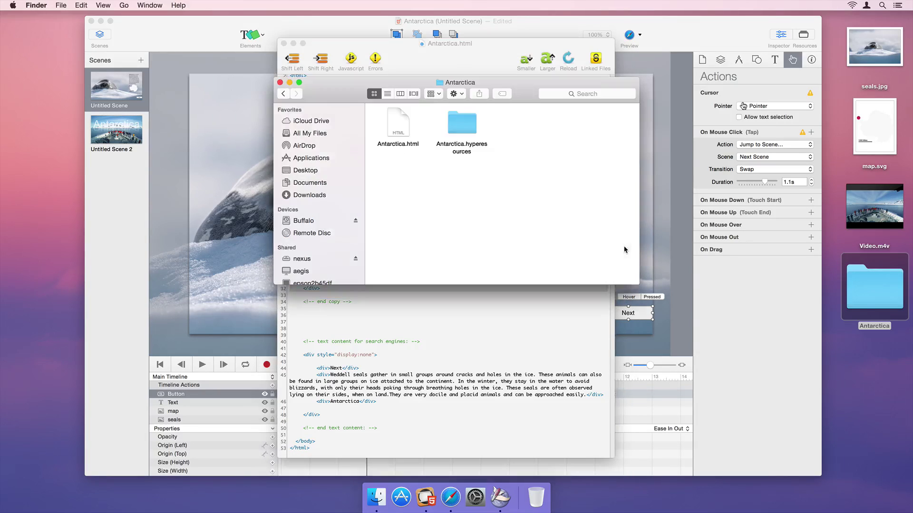
double_click(460, 137)
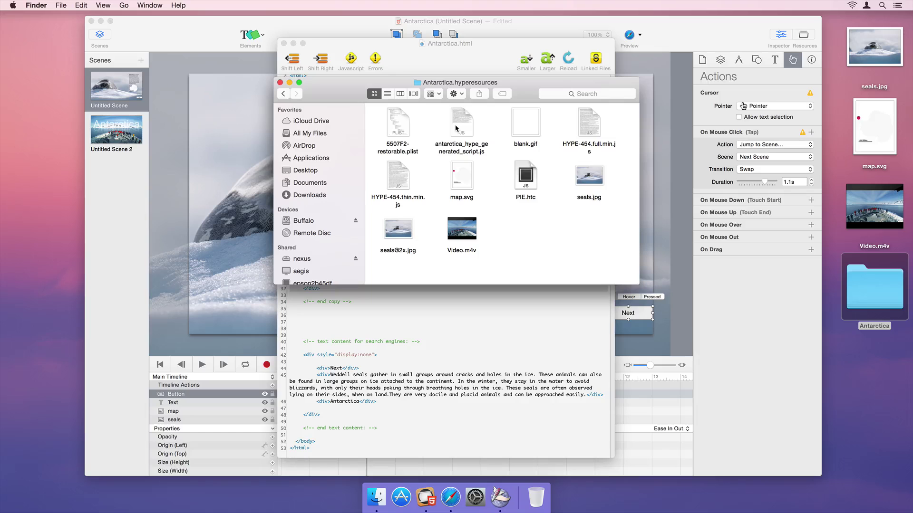
key("super+Tab")
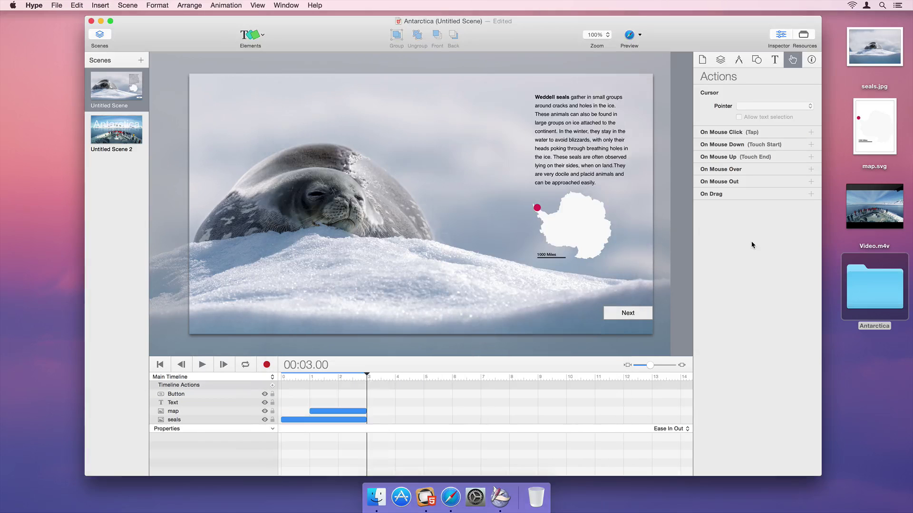